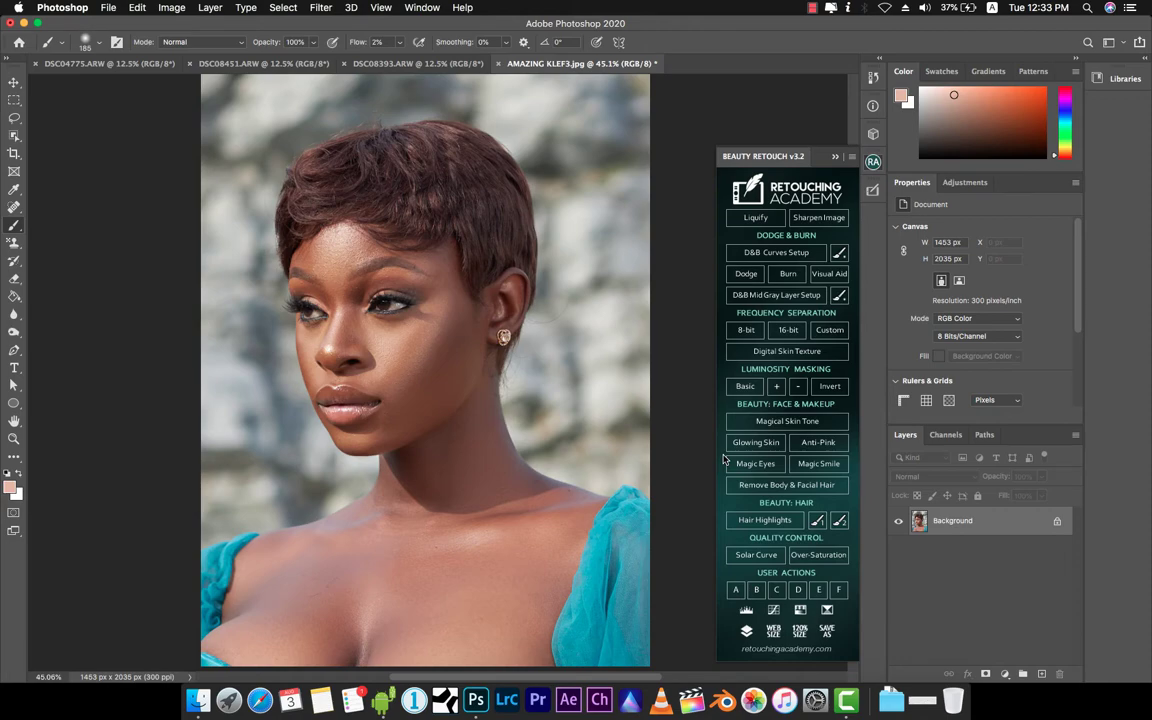
- Run the Skintone tool from Ultimate Retouch 3.5's Local Tools and sample the shadow colour from the shaded cheek
click(731, 462)
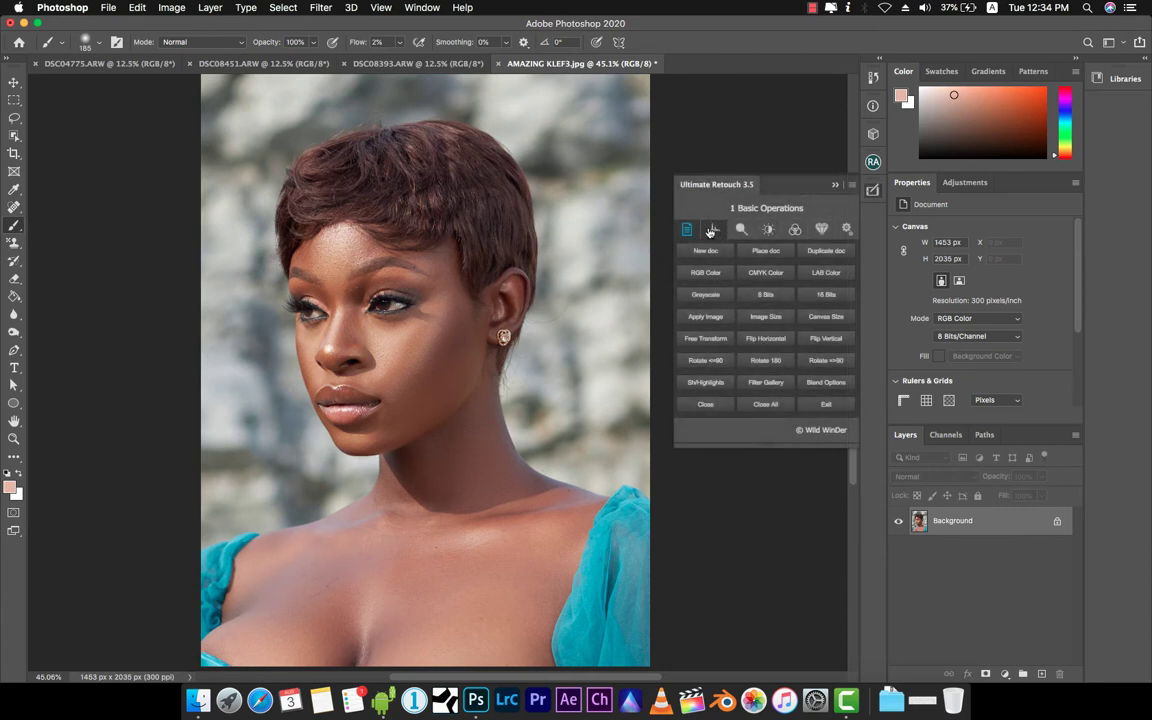
click(767, 229)
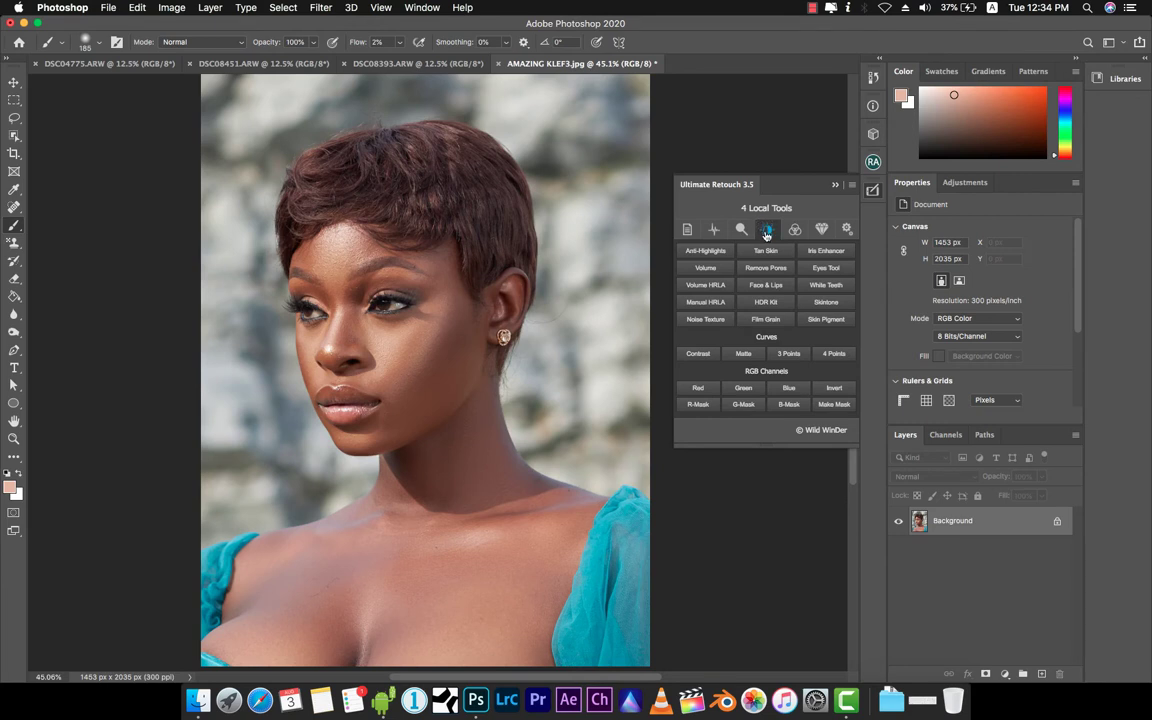
click(828, 304)
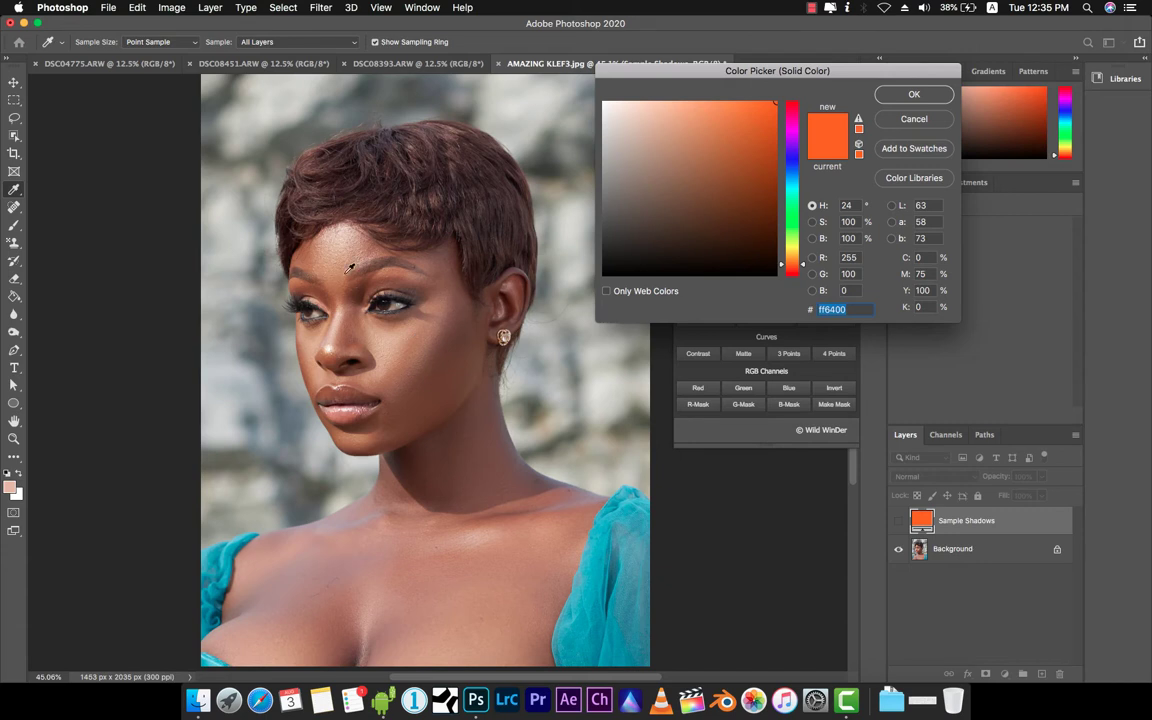
click(450, 345)
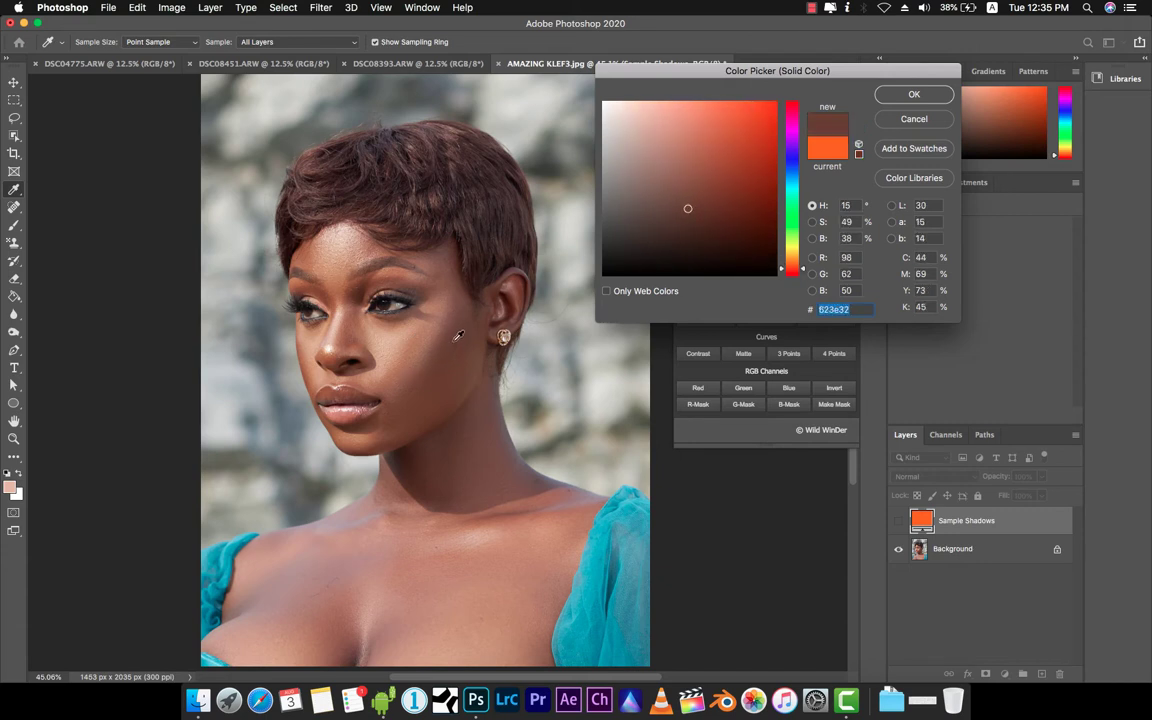
click(457, 340)
click(895, 100)
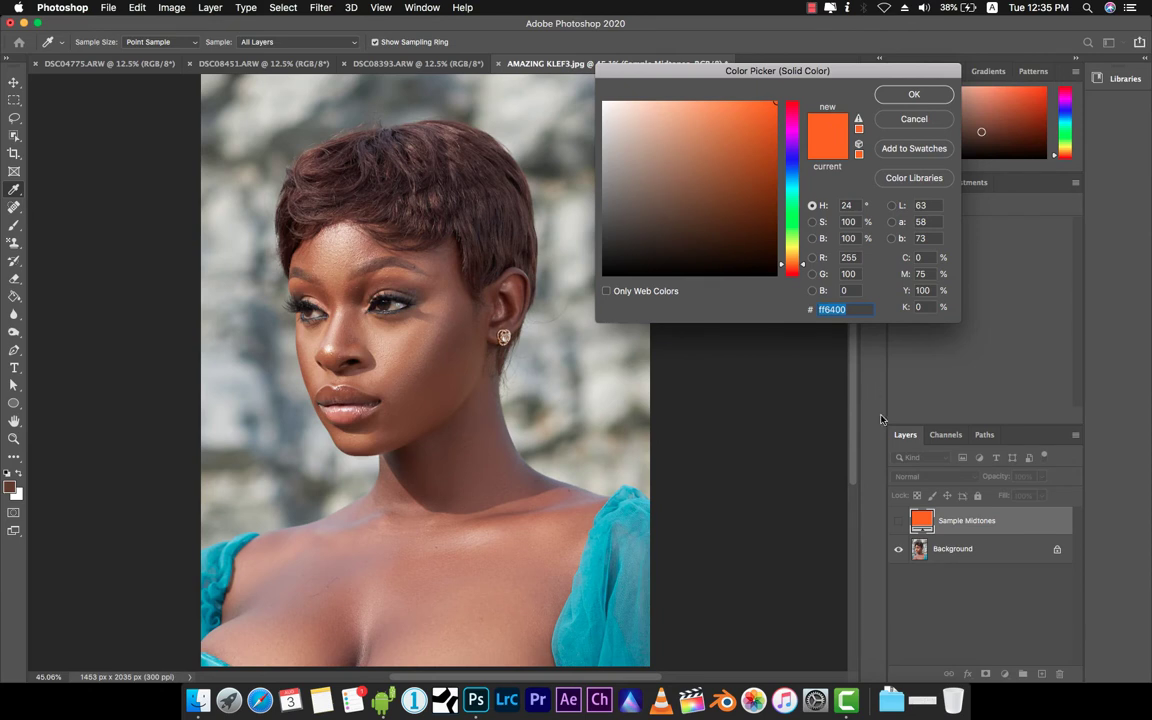
- Sample the midtone and highlight colours from the face's skin to build the Skintone gradient map
click(411, 350)
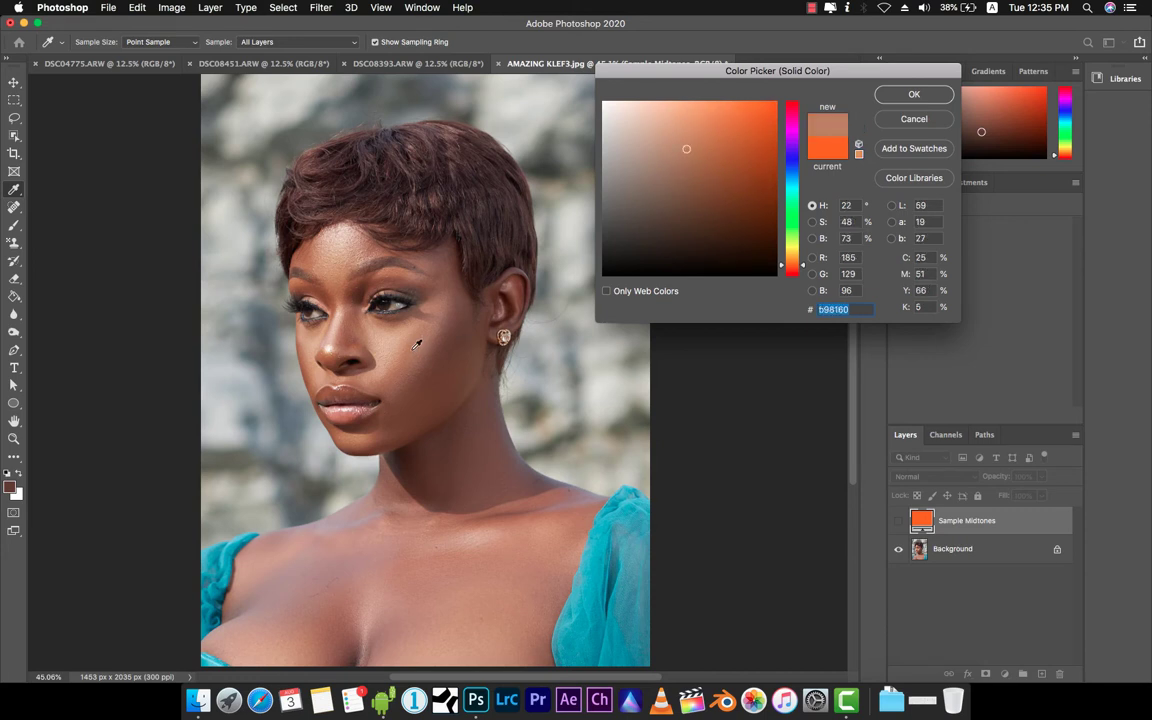
click(375, 311)
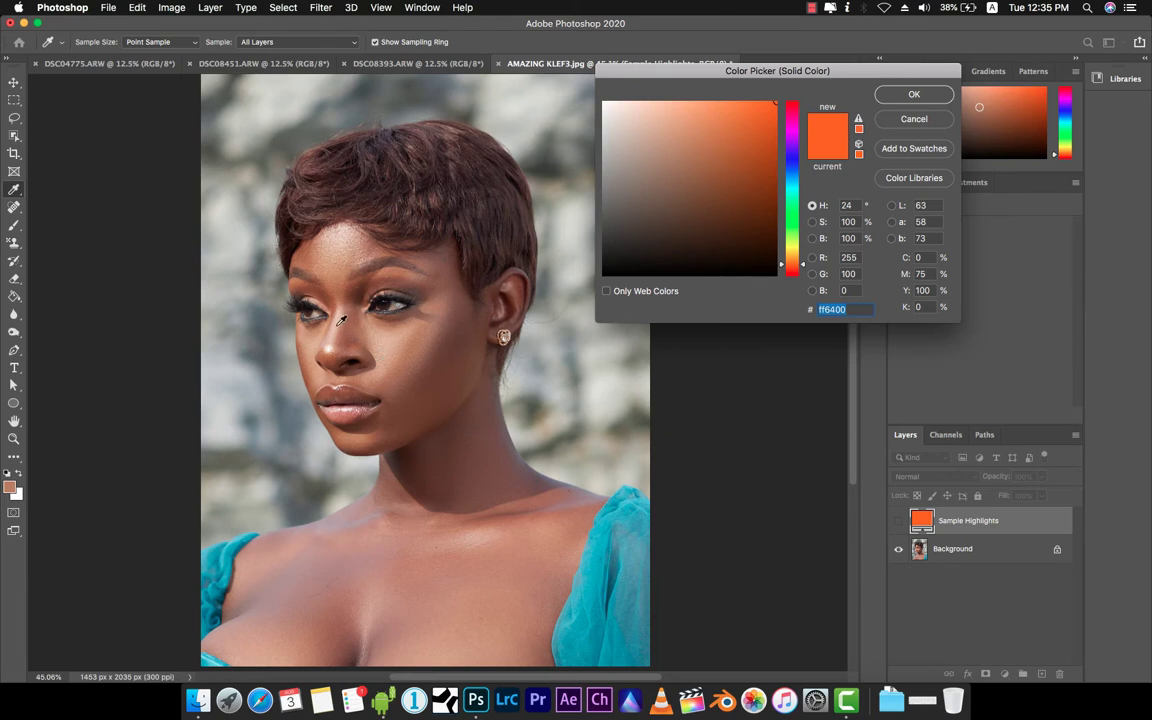
click(396, 338)
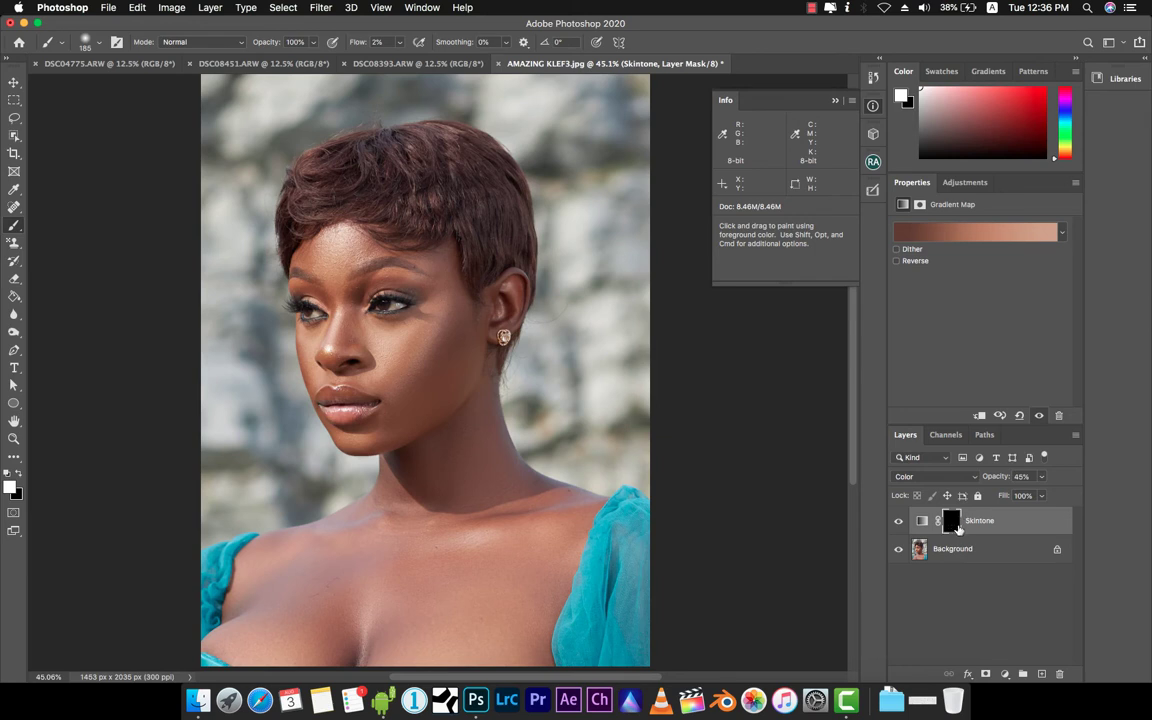
- Paint white on the Skintone layer mask over the face, neck and chest, using 20% brush flow
click(922, 522)
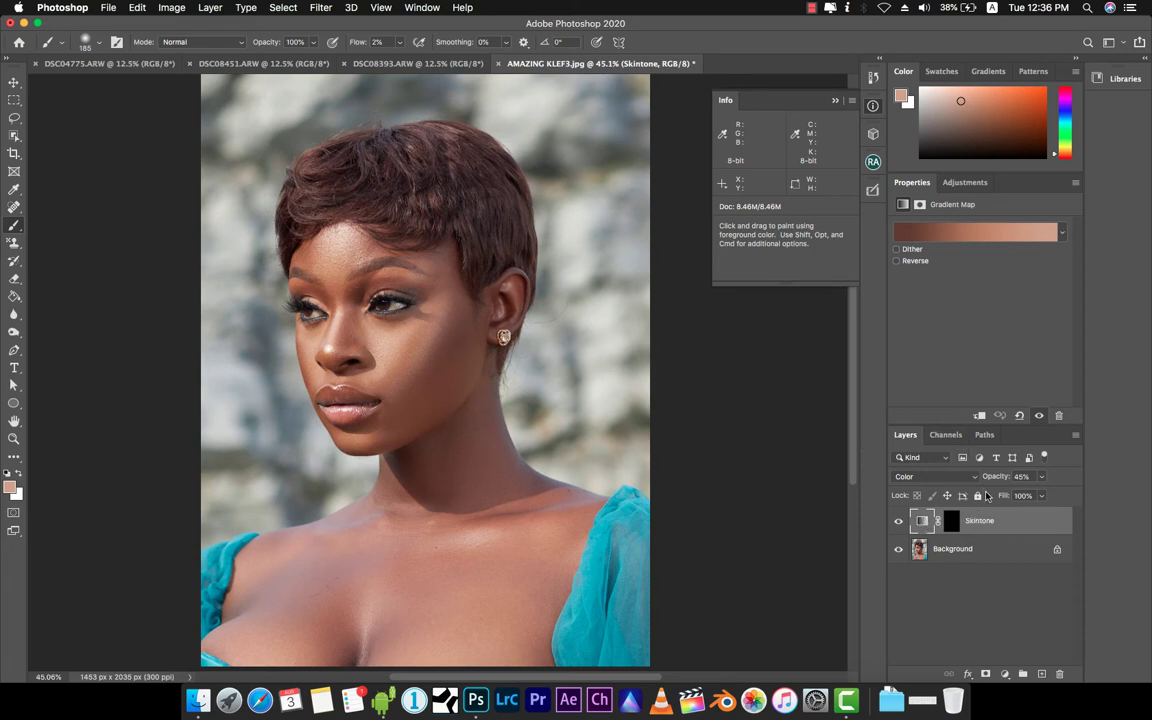
click(953, 521)
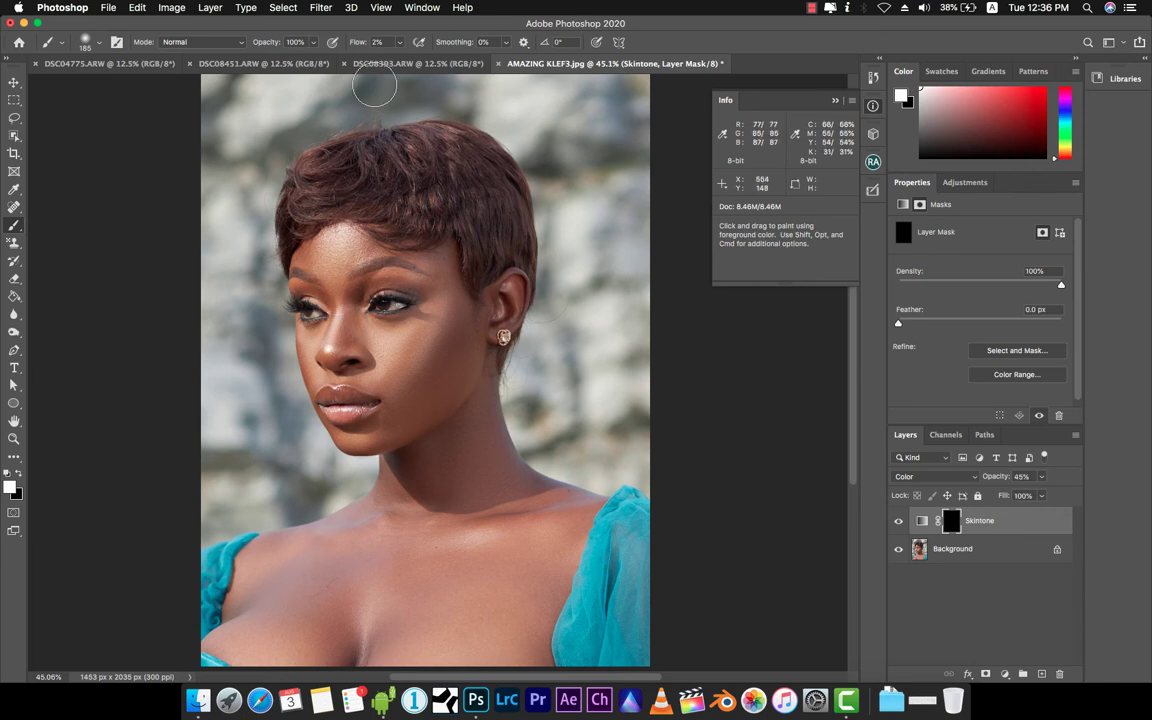
mouse_move(357, 51)
mouse_down()
mouse_move(370, 45)
mouse_move(345, 40)
mouse_up()
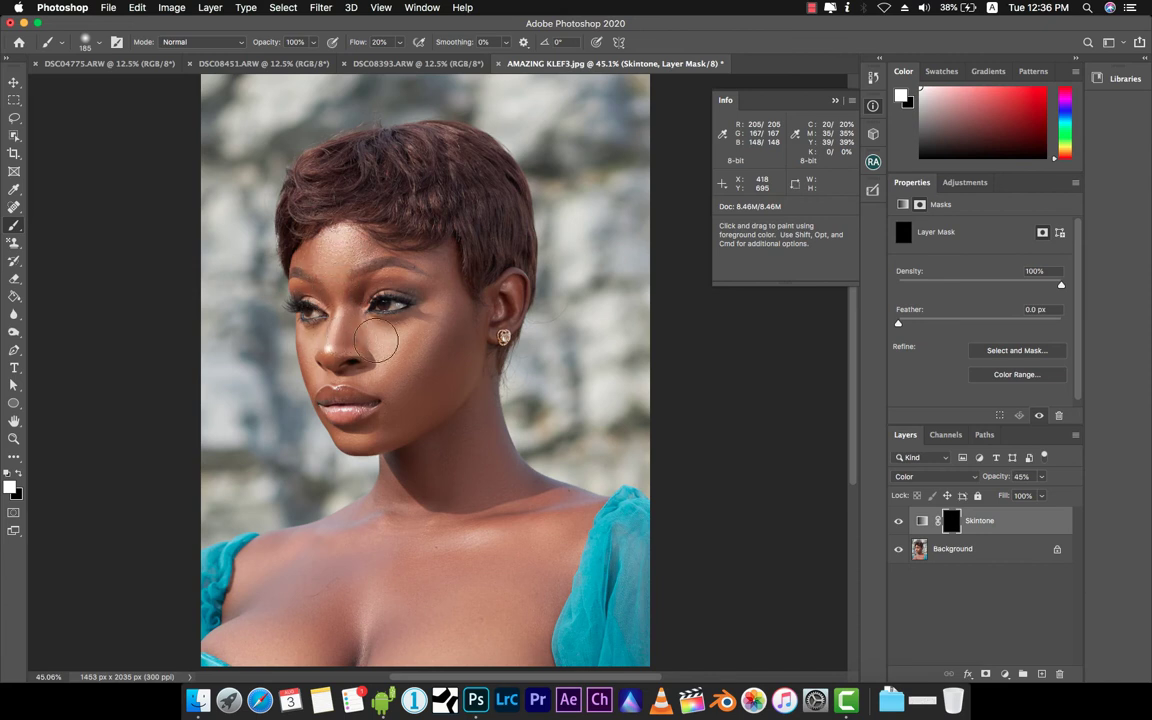
mouse_move(415, 330)
mouse_down()
mouse_move(426, 290)
mouse_move(398, 256)
mouse_move(434, 257)
mouse_move(444, 285)
mouse_move(446, 335)
mouse_move(405, 376)
mouse_move(460, 310)
mouse_move(420, 393)
mouse_move(413, 340)
mouse_move(452, 313)
mouse_move(465, 341)
mouse_move(441, 410)
mouse_move(448, 312)
mouse_move(376, 390)
mouse_move(323, 345)
mouse_move(360, 374)
mouse_move(375, 430)
mouse_move(415, 303)
mouse_move(469, 484)
mouse_move(419, 439)
mouse_move(402, 507)
mouse_move(474, 394)
mouse_move(486, 494)
mouse_move(560, 540)
mouse_move(519, 652)
mouse_up()
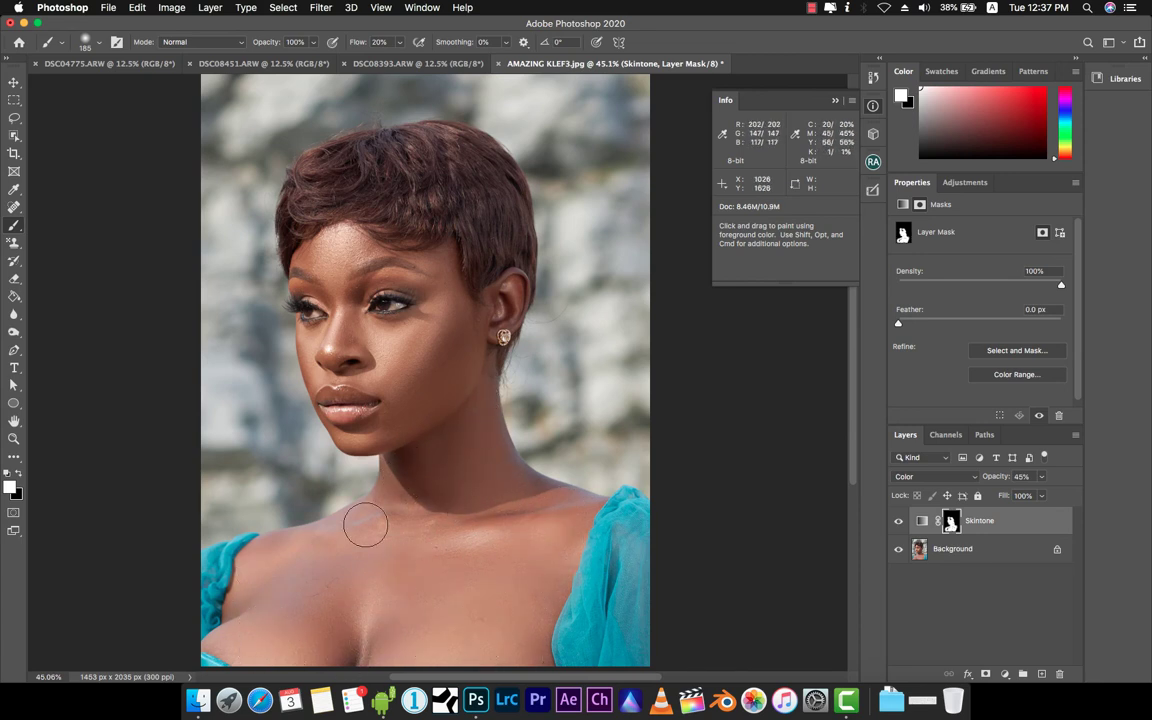
- Compare the portrait with and without the Skintone layer to examine the skin colour correction
click(899, 521)
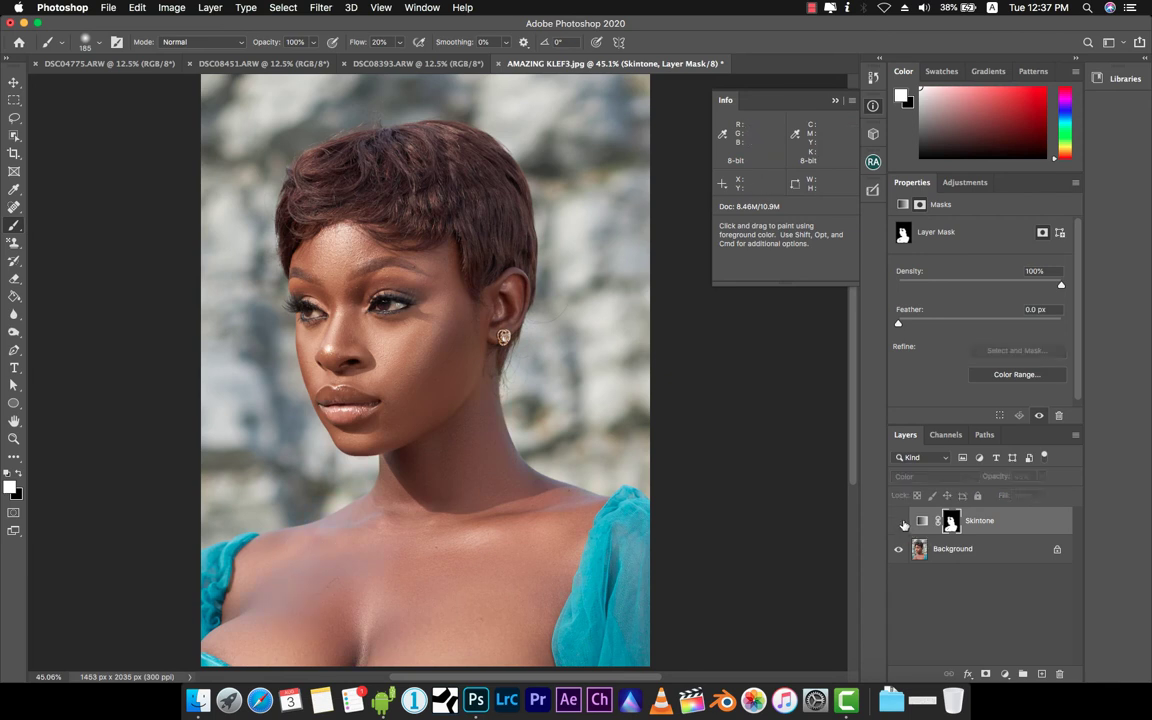
click(899, 521)
click(899, 521)
click(899, 521)
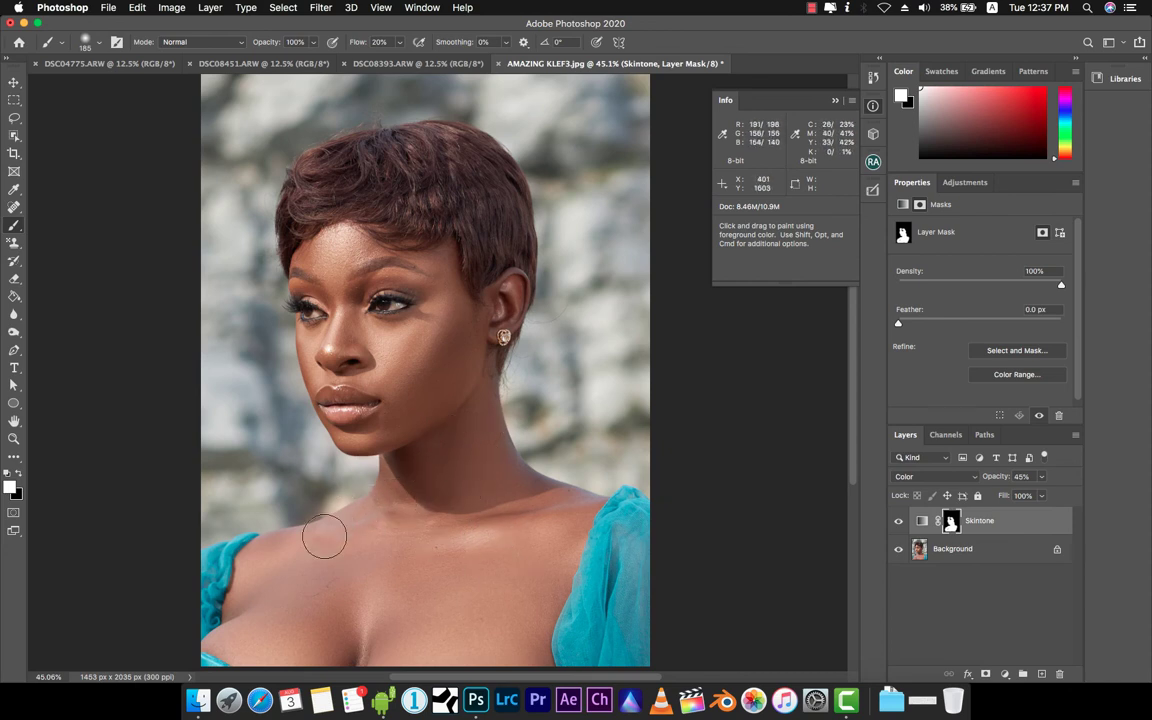
click(898, 522)
click(898, 522)
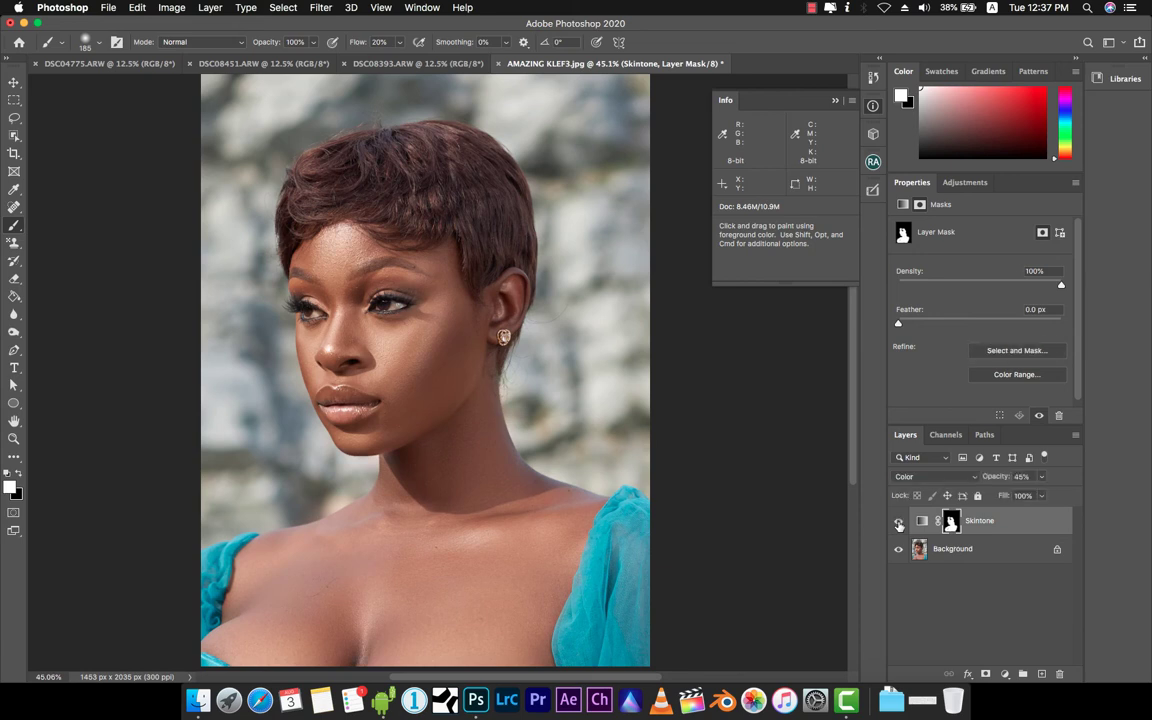
- Set the Skintone layer's opacity to 29% and paint black on its mask beside the neck and over the lips
click(1019, 477)
text(8041)
key(Return)
drag(996, 478, 986, 479)
drag(998, 481, 1001, 482)
click(20, 476)
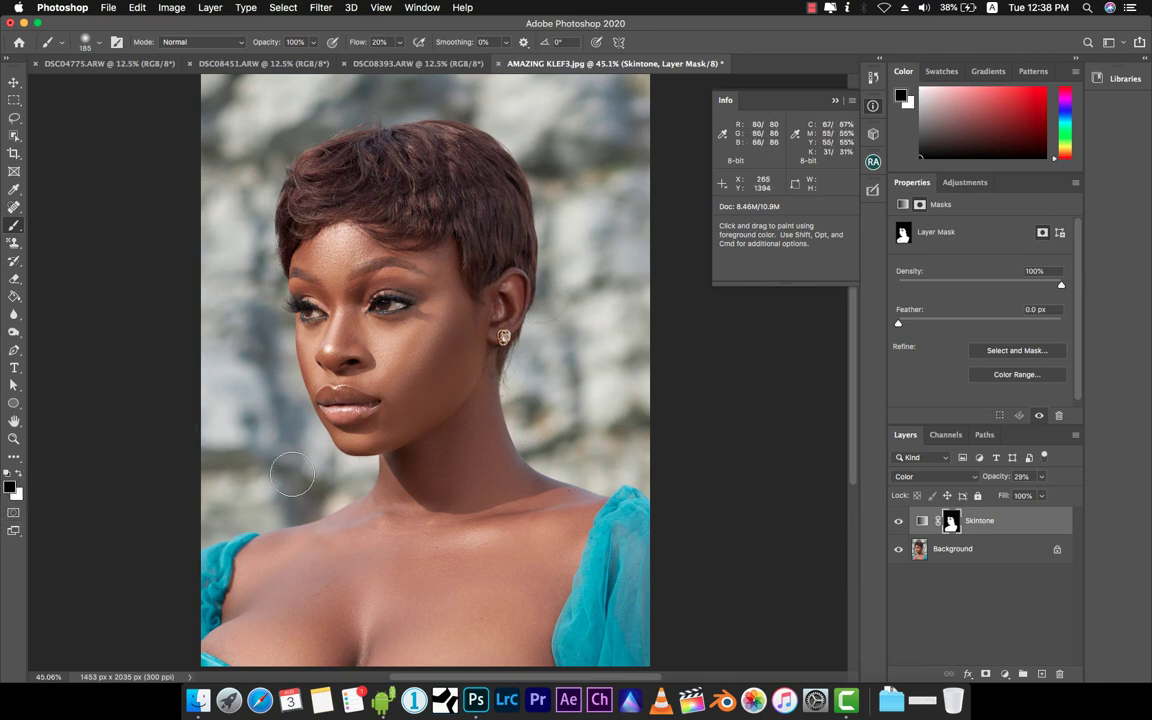
mouse_move(330, 482)
mouse_down()
mouse_move(303, 483)
mouse_move(304, 500)
mouse_up()
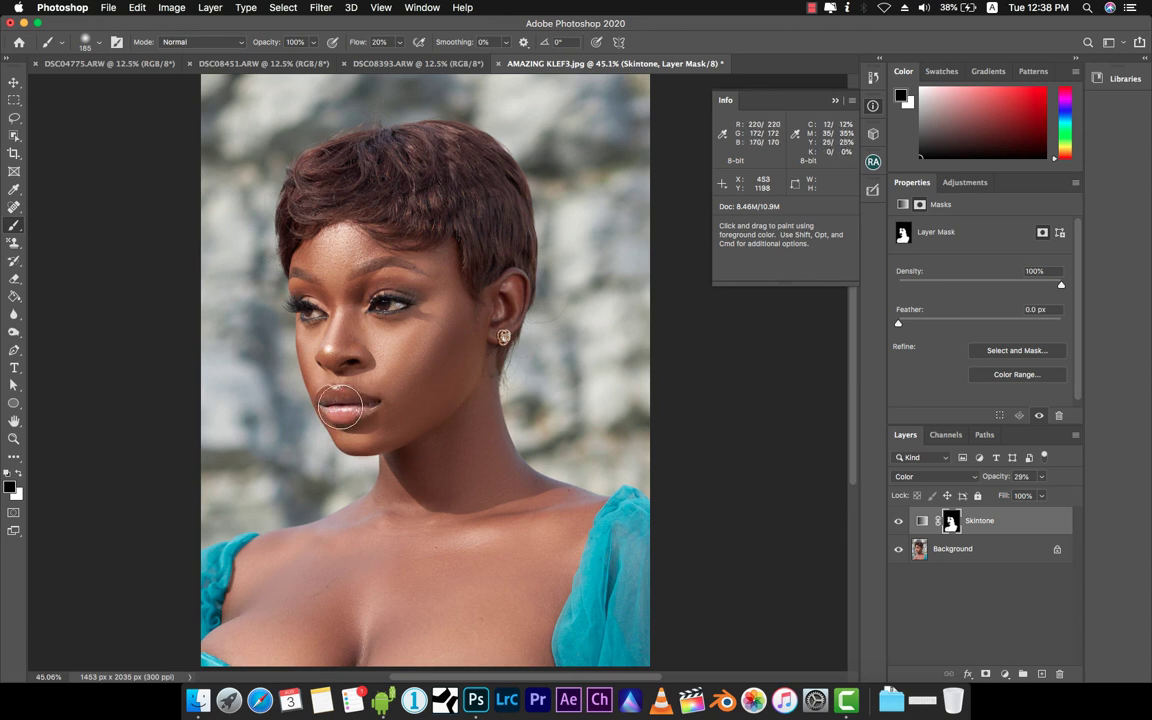
- Toggle the Skintone layer's visibility to check the refined mask and reduced opacity against the original photo
click(898, 521)
click(898, 521)
click(898, 521)
click(898, 521)
click(898, 521)
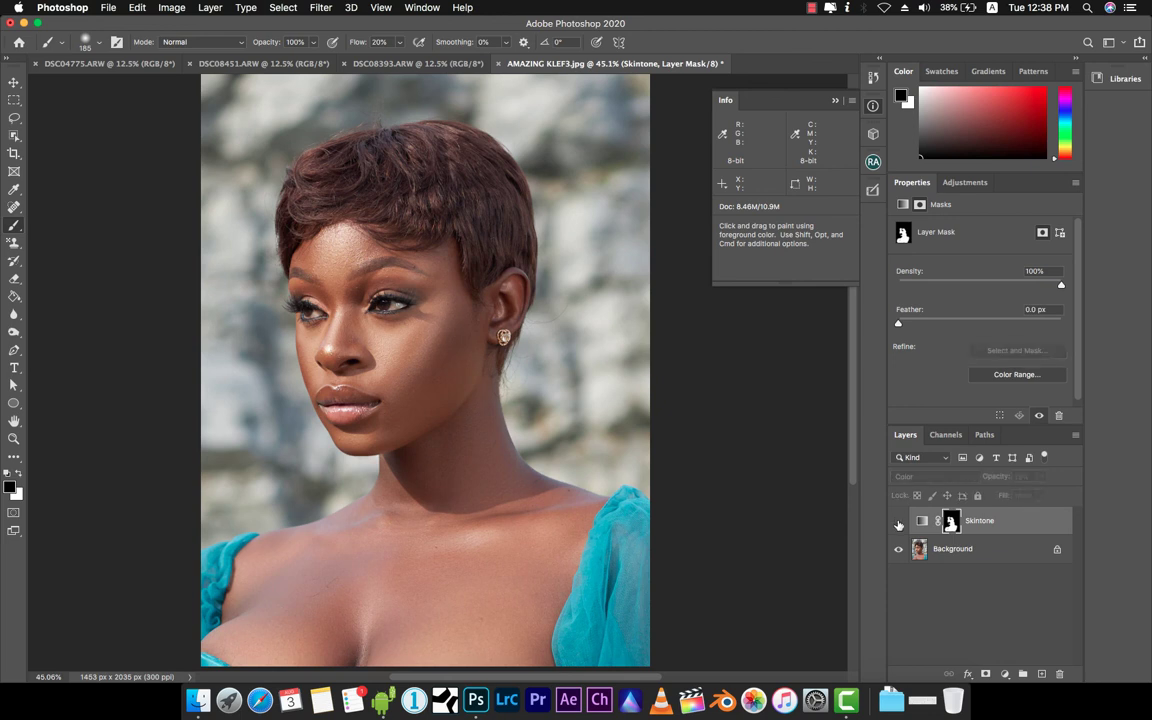
click(898, 521)
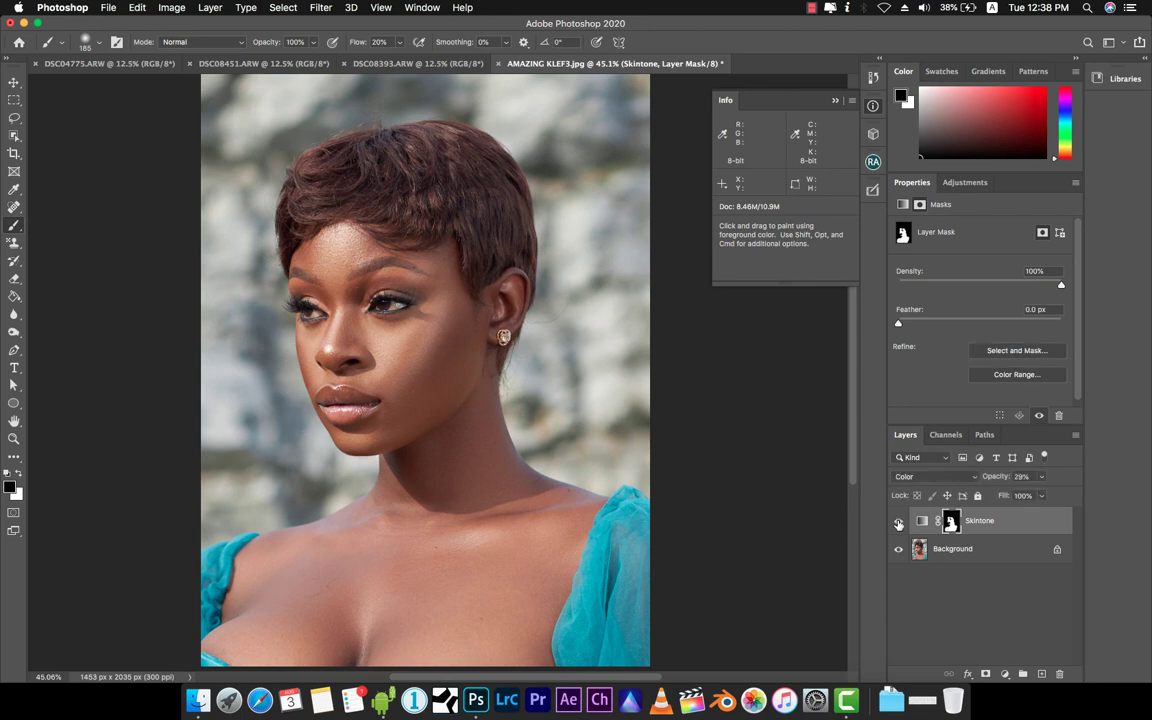